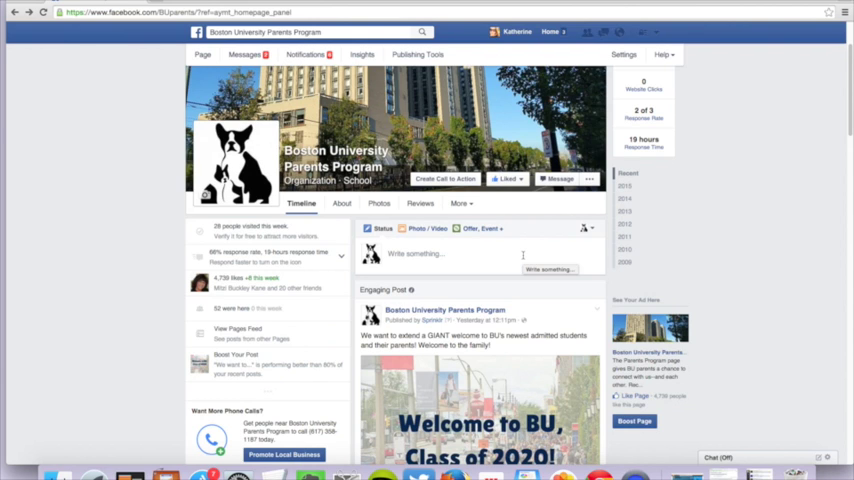
Step: Start a new post in the Page's 'Write something...' composer
{"action": "left_click", "coordinate": [522, 255]}
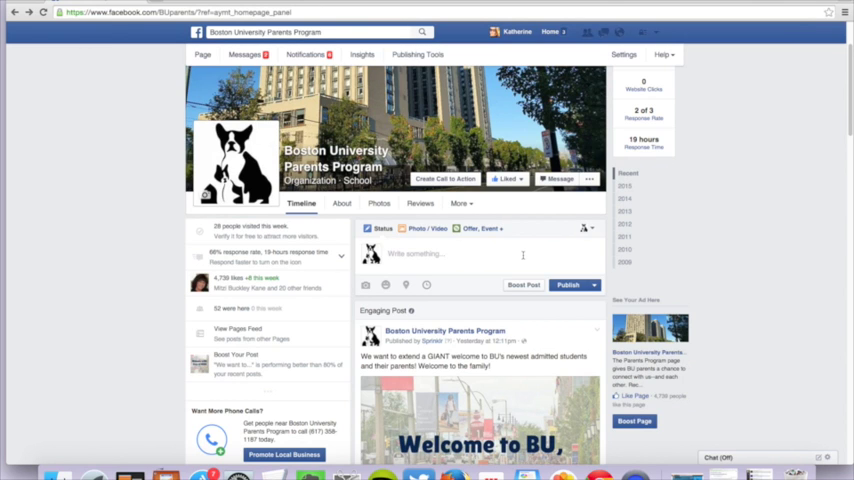
{"action": "type", "text": "La"}
{"action": "type", "text": "st week's Parents"}
{"action": "type", "text": " Program Radio"}
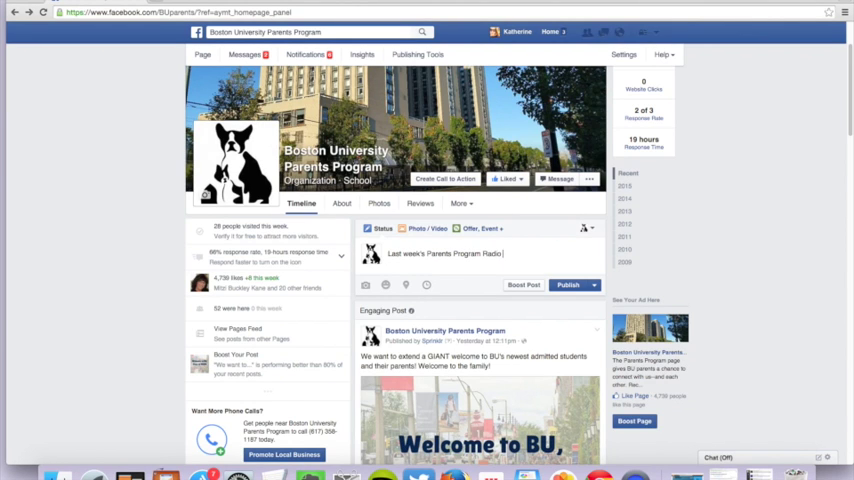
{"action": "type", "text": " Show is now a"}
{"action": "type", "text": "vailable on Soun"}
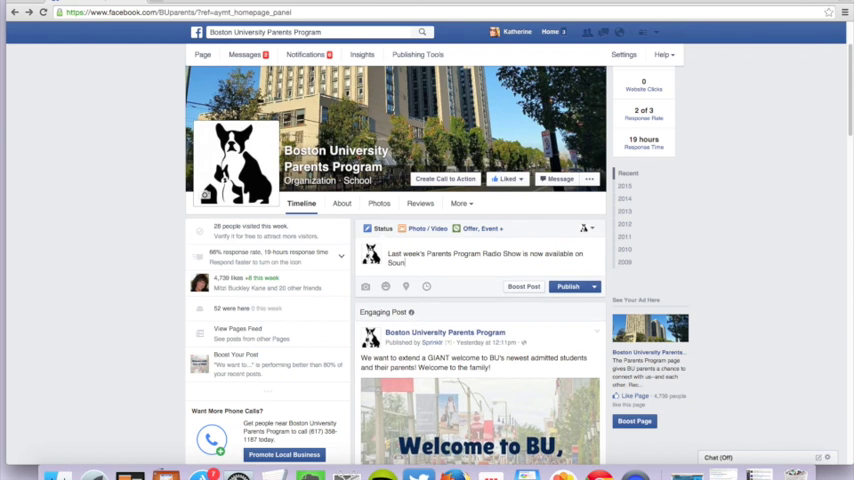
{"action": "type", "text": "dCloud!"}
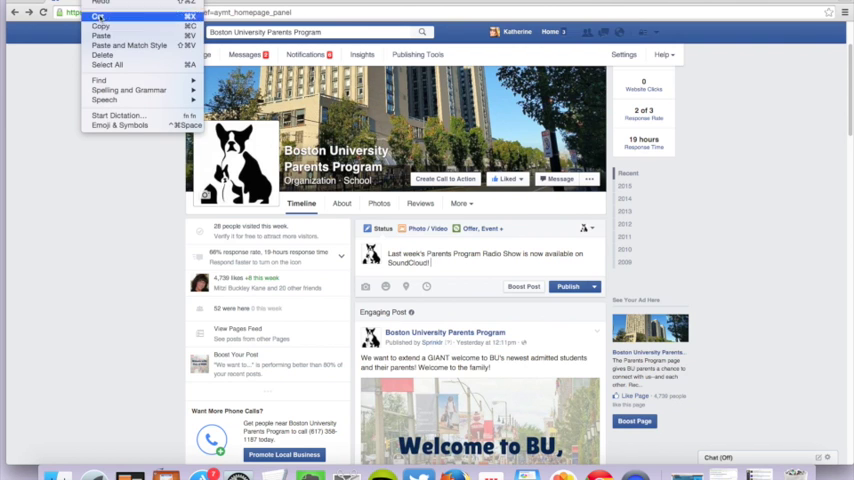
Step: Paste the SoundCloud radio show link to generate its preview card, then select the raw URL
{"action": "left_click", "coordinate": [104, 35]}
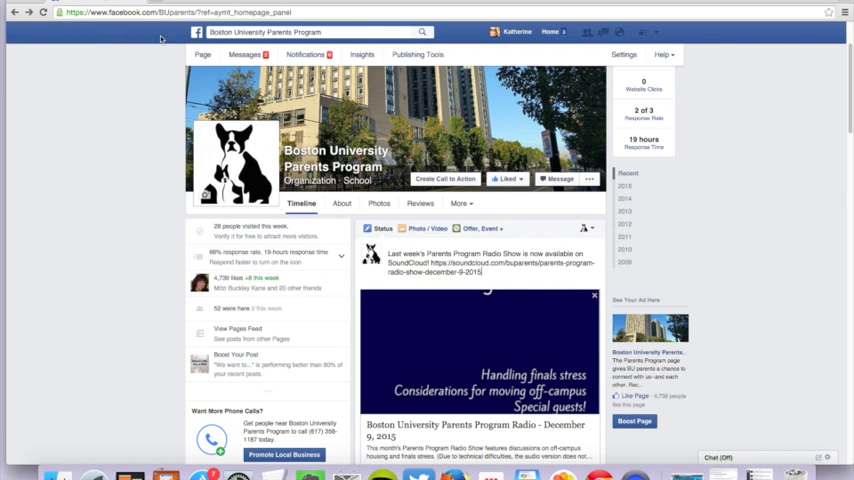
{"action": "scroll", "coordinate": [845, 110], "scroll_direction": "down", "scroll_amount": 3}
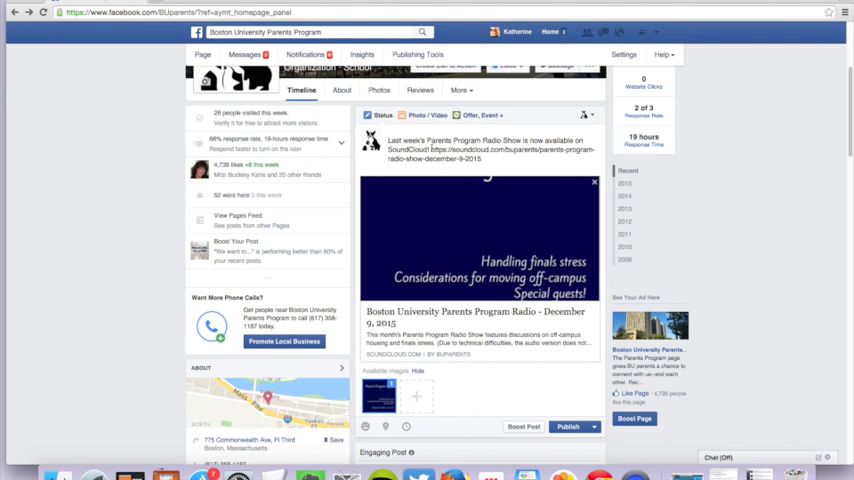
{"action": "left_click_drag", "start_coordinate": [431, 149], "coordinate": [493, 157]}
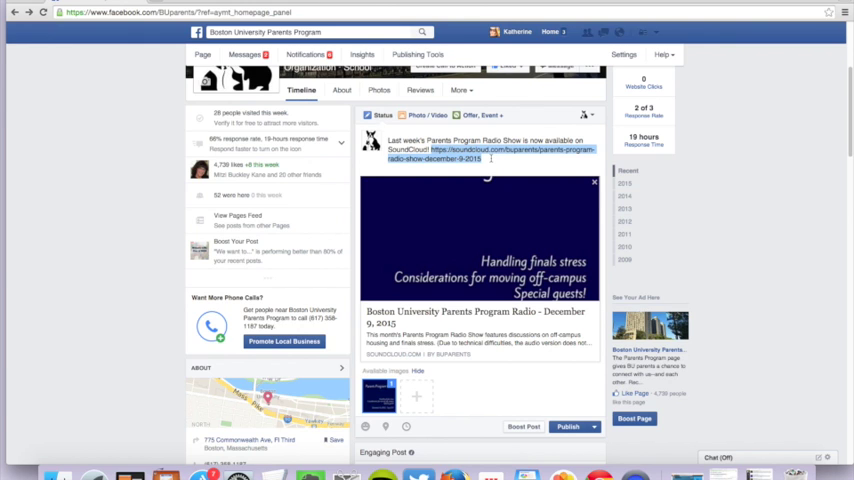
Step: Delete the highlighted SoundCloud URL, keeping the preview card
{"action": "key", "text": "BackSpace"}
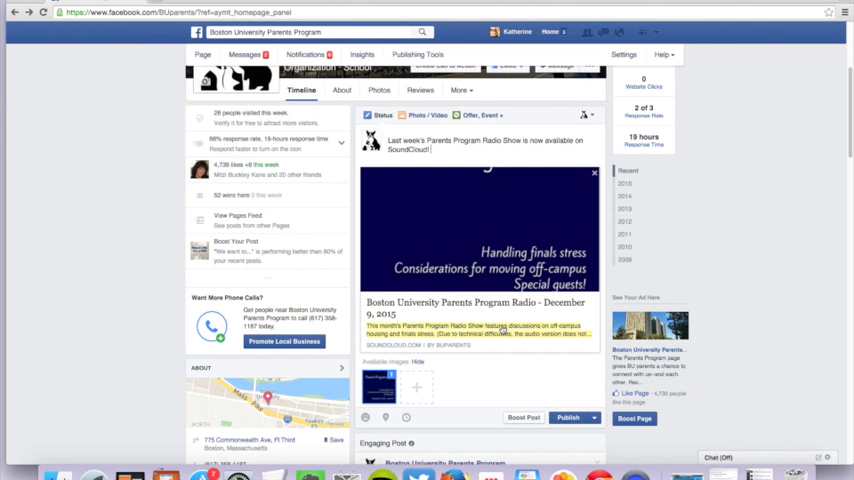
Step: Delete the technical-difficulties sentence from the card description and commit the card title
{"action": "left_click", "coordinate": [503, 330]}
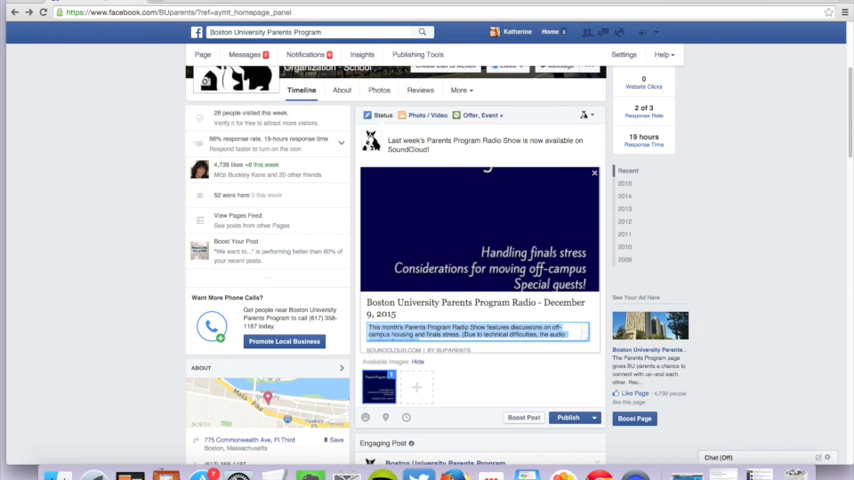
{"action": "left_click", "coordinate": [461, 334]}
{"action": "left_click_drag", "start_coordinate": [461, 334], "coordinate": [487, 342]}
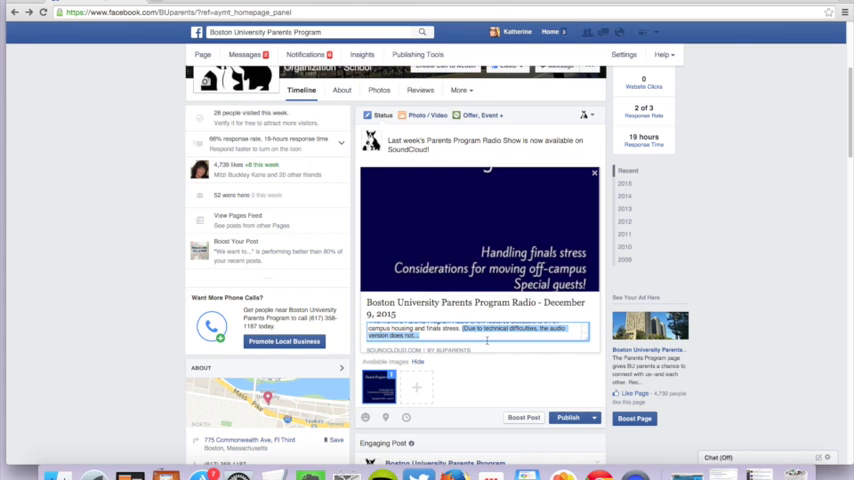
{"action": "key", "text": "BackSpace"}
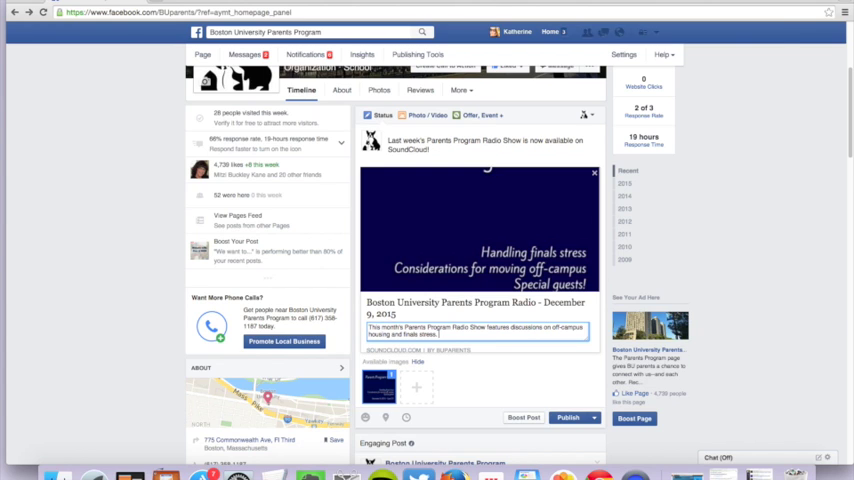
{"action": "left_click", "coordinate": [494, 310]}
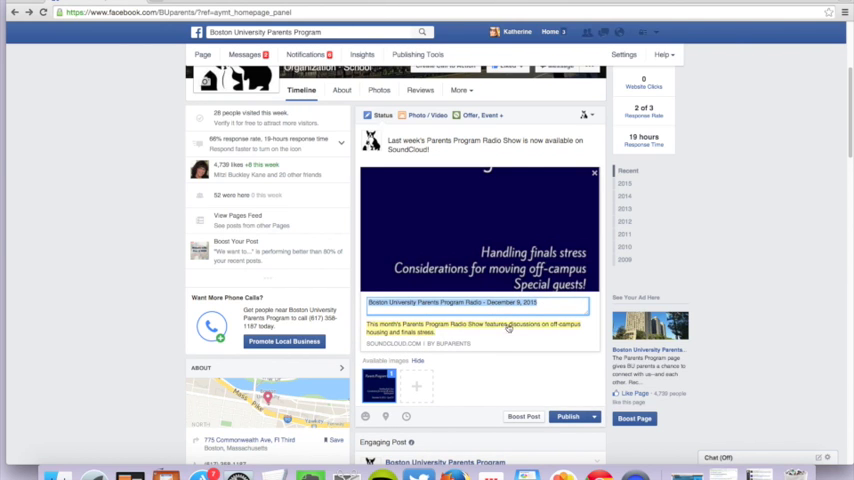
{"action": "left_click", "coordinate": [526, 375]}
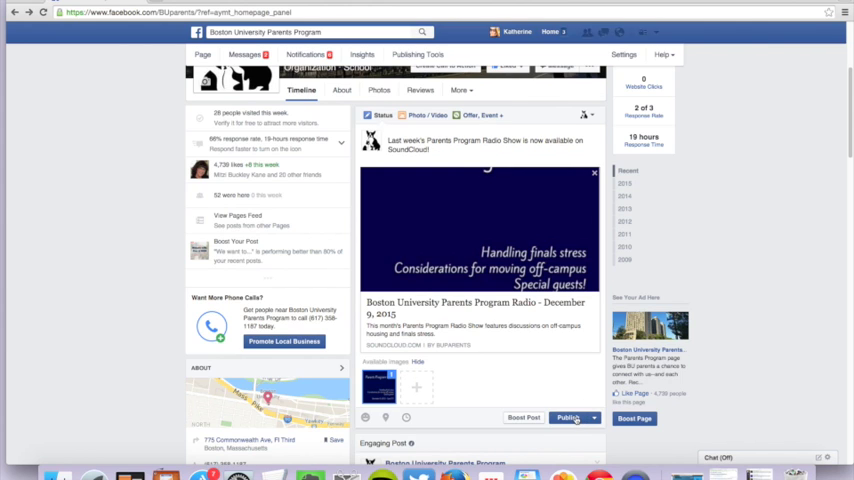
Step: Replace the final '!' with ' for your audio enjoyment!' and publish the post
{"action": "left_click", "coordinate": [441, 150]}
{"action": "key", "text": "BackSpace"}
{"action": "type", "text": "f"}
{"action": "type", "text": "or your au"}
{"action": "type", "text": "dio enjoyment!"}
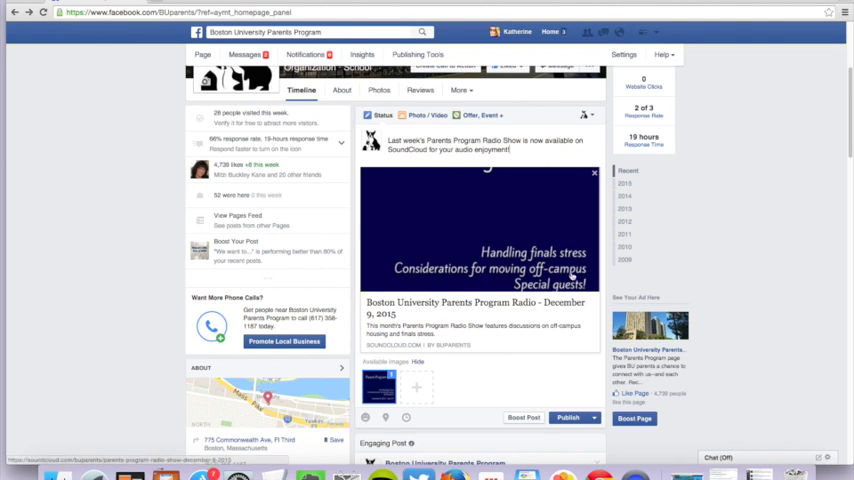
{"action": "left_click", "coordinate": [569, 419]}
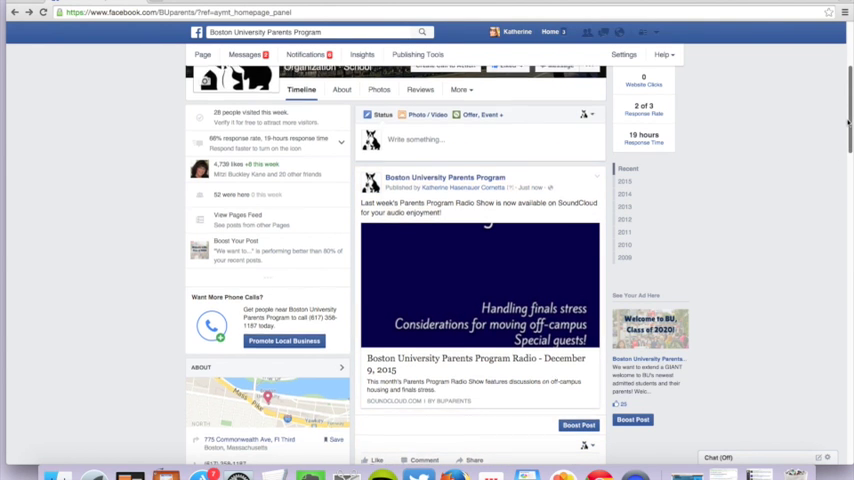
{"action": "scroll", "coordinate": [846, 128], "scroll_direction": "down", "scroll_amount": 2}
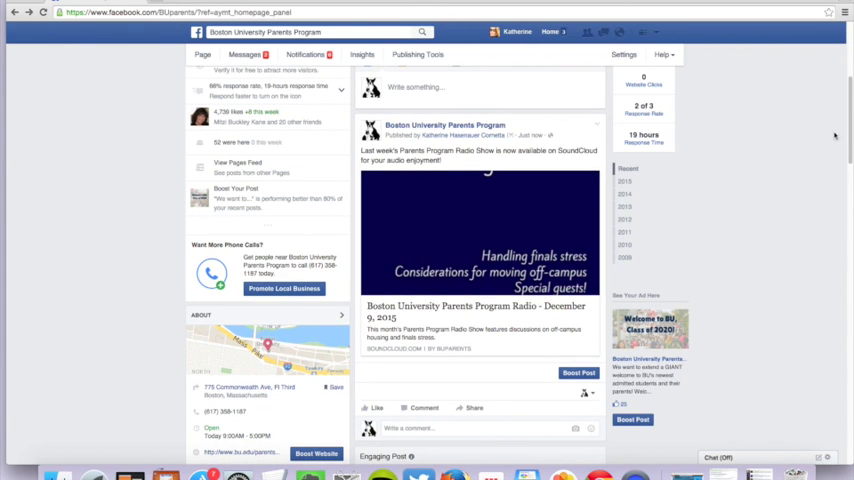